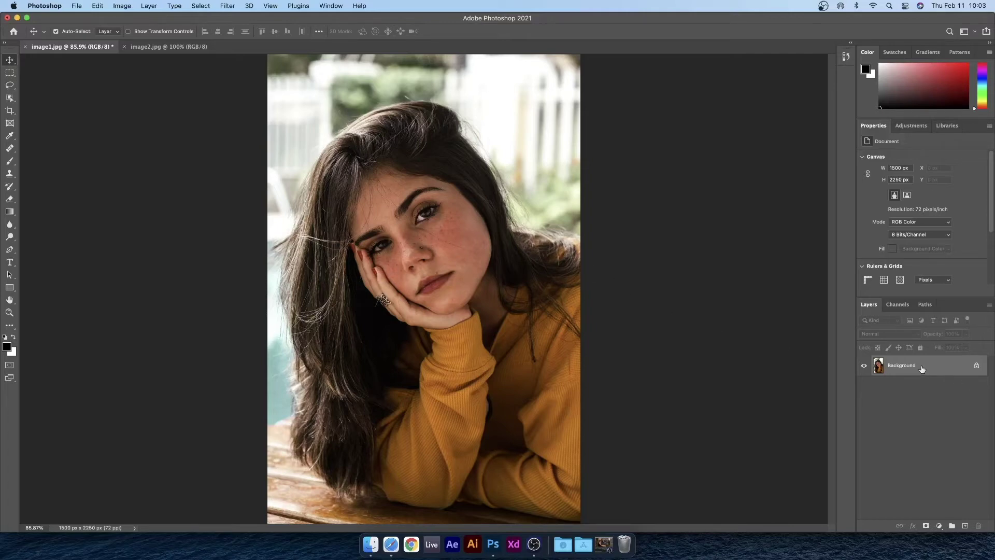
# Duplicate the Background layer of image1.jpg as Background copy and hide the original Background layer
pyautogui.rightClick(922, 369)
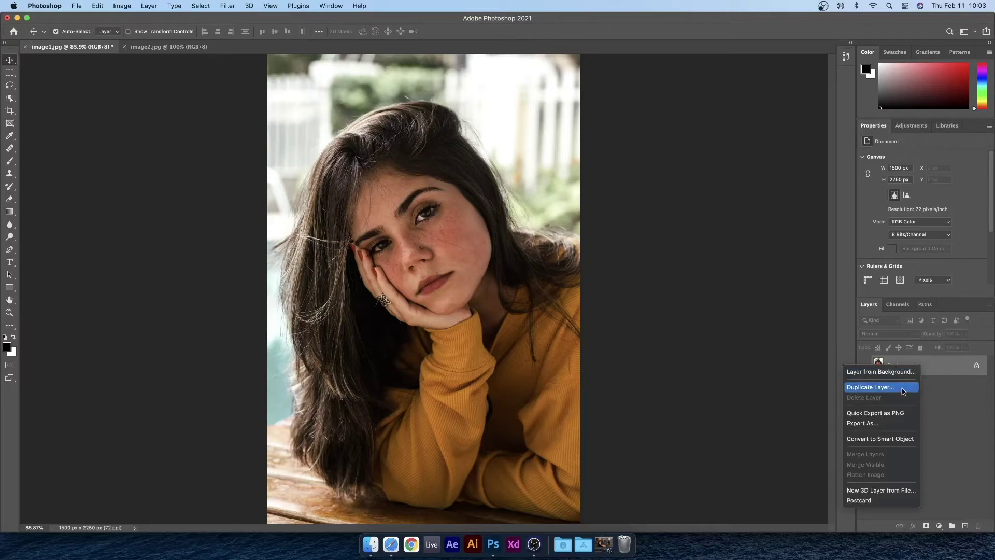
pyautogui.click(903, 387)
pyautogui.click(588, 239)
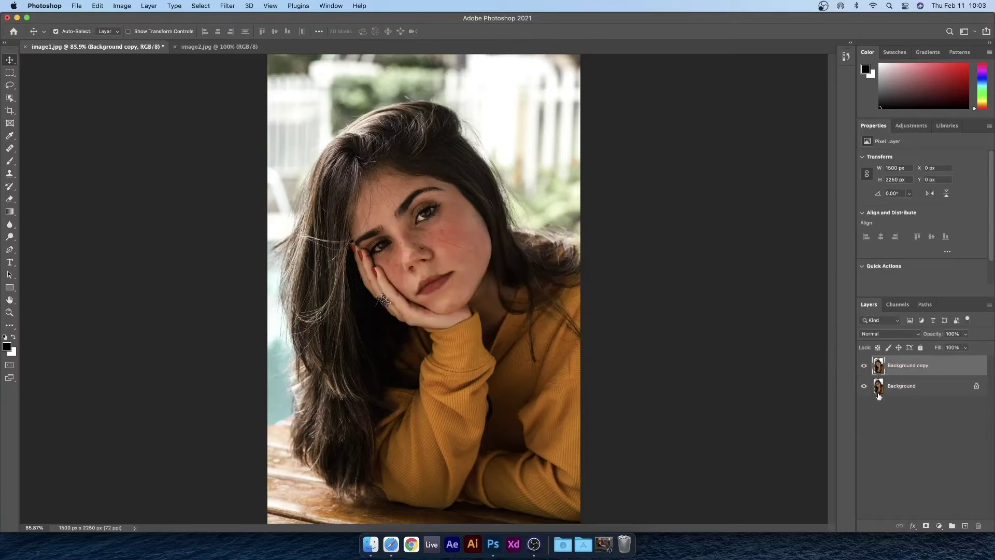
pyautogui.click(865, 386)
# Choose the Healing Brush tool for retouching the woman's face
pyautogui.press('j')
pyautogui.rightClick(9, 150)
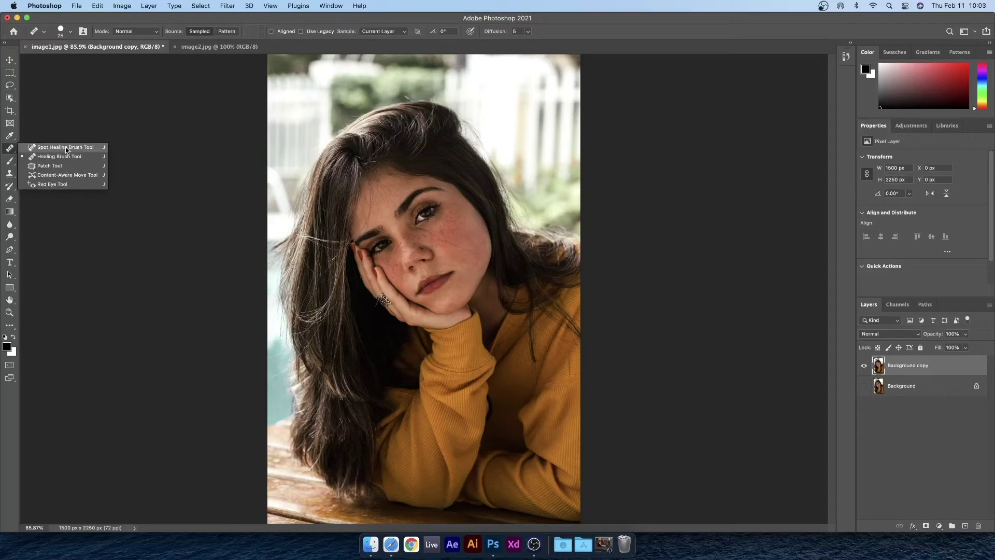
pyautogui.click(86, 150)
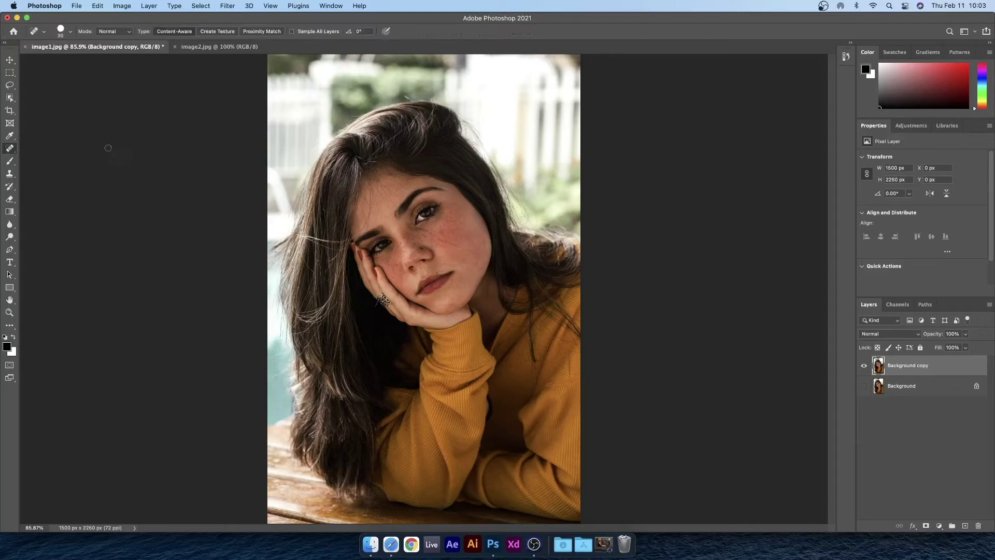
pyautogui.press('super+1')
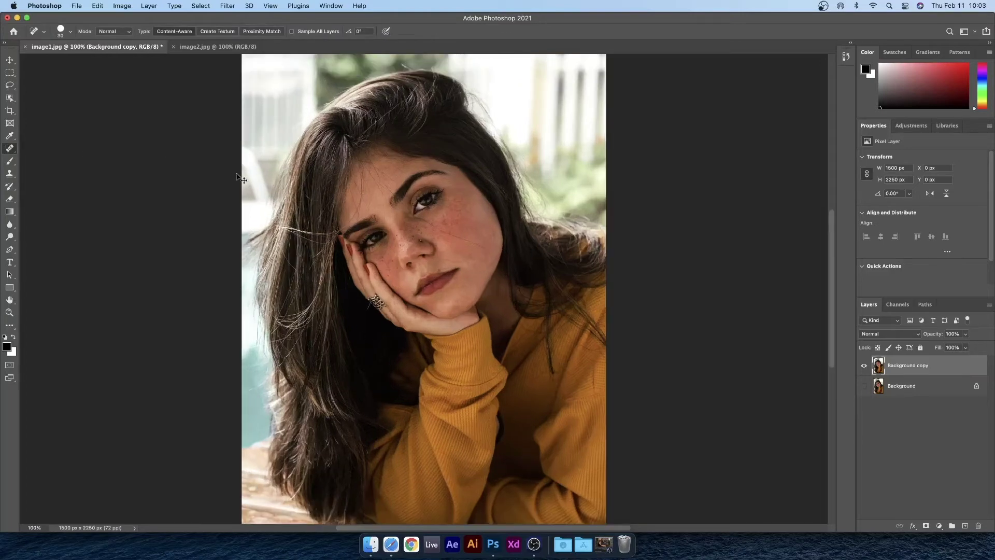
pyautogui.press('super+equal')
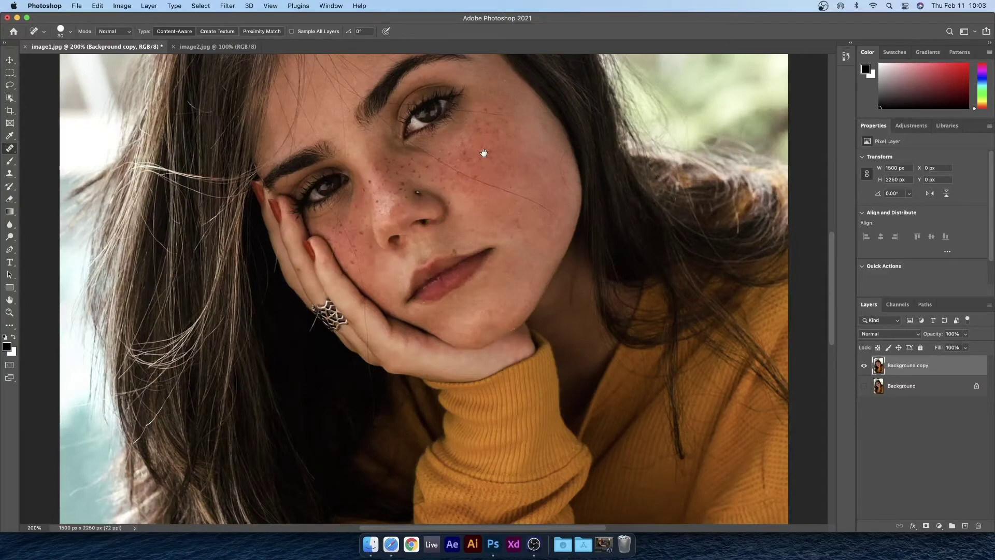
pyautogui.moveTo(484, 152); pyautogui.dragTo(465, 193)
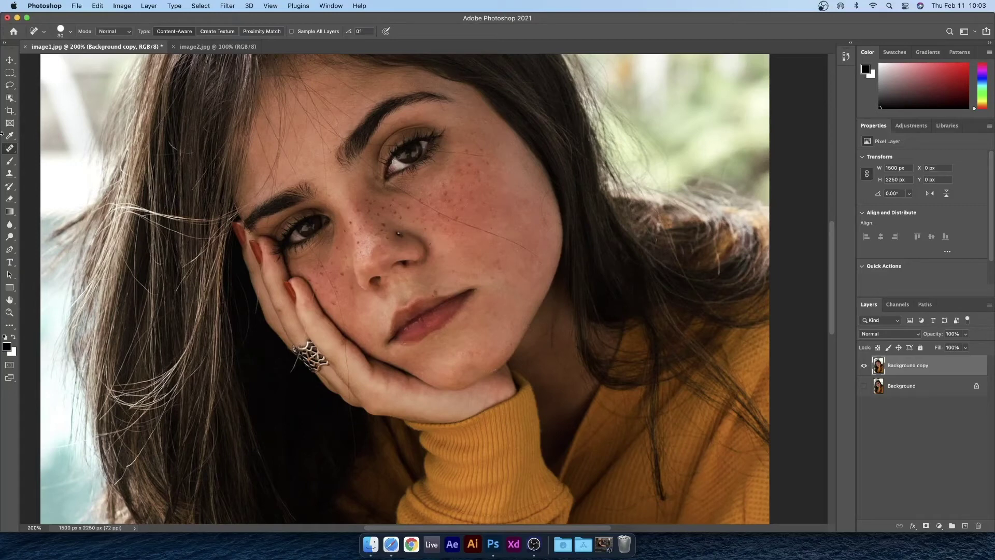
pyautogui.rightClick(9, 148)
pyautogui.click(60, 156)
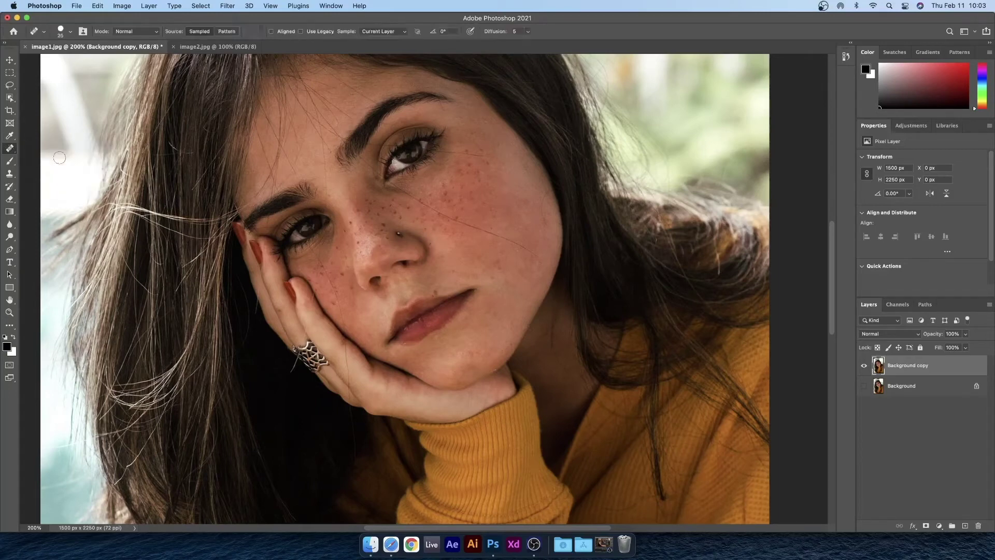
# Sample clean skin beside the outer corner of the right-hand eye and heal the freckles on the upper cheek below it
pyautogui.press('super+equal')
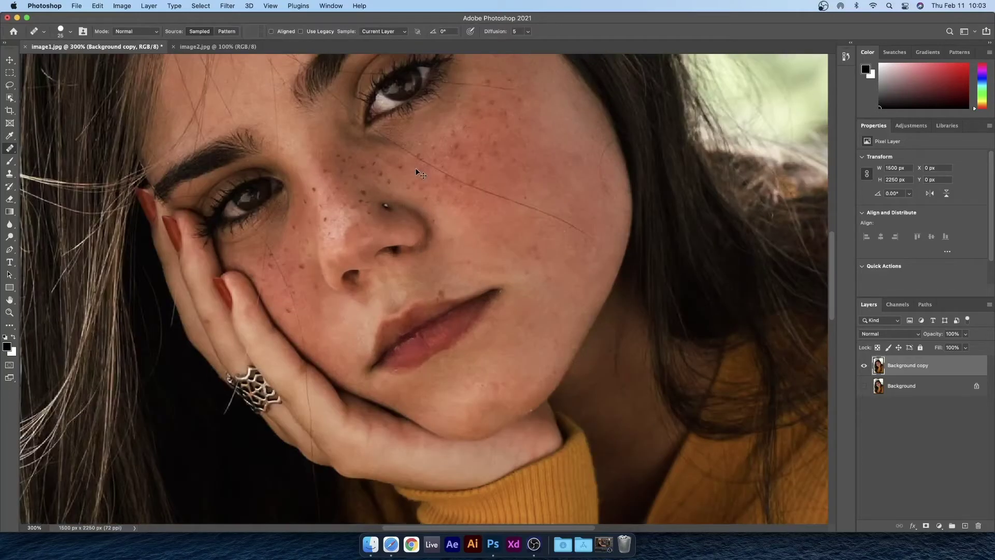
pyautogui.press('super+equal')
pyautogui.moveTo(471, 167); pyautogui.dragTo(478, 255)
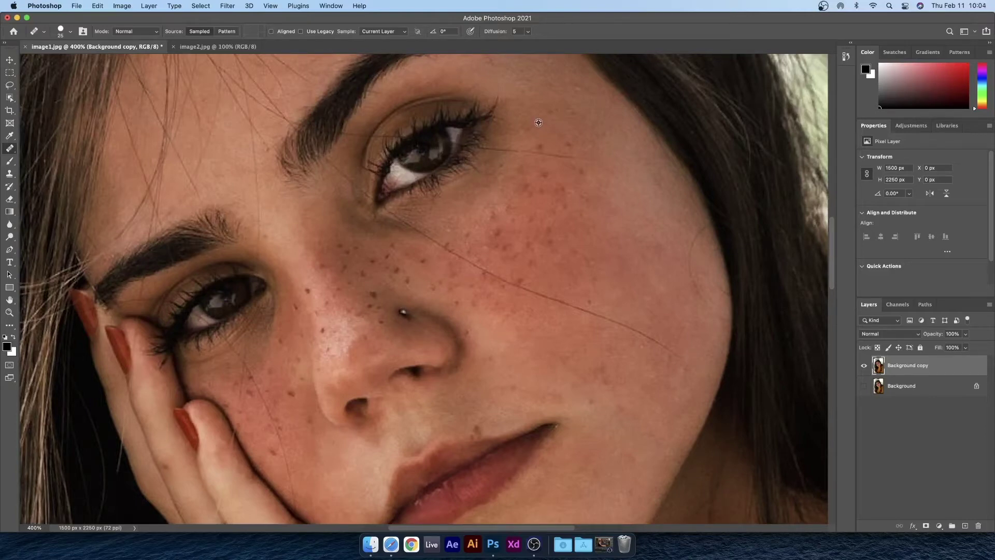
pyautogui.keyDown('alt'); pyautogui.click(539, 123); pyautogui.keyUp('alt')
pyautogui.click(539, 147)
pyautogui.click(582, 178)
pyautogui.click(534, 193)
pyautogui.click(559, 203)
pyautogui.click(563, 195)
pyautogui.click(565, 202)
pyautogui.click(579, 197)
pyautogui.click(527, 219)
pyautogui.click(509, 212)
pyautogui.click(500, 215)
pyautogui.click(514, 222)
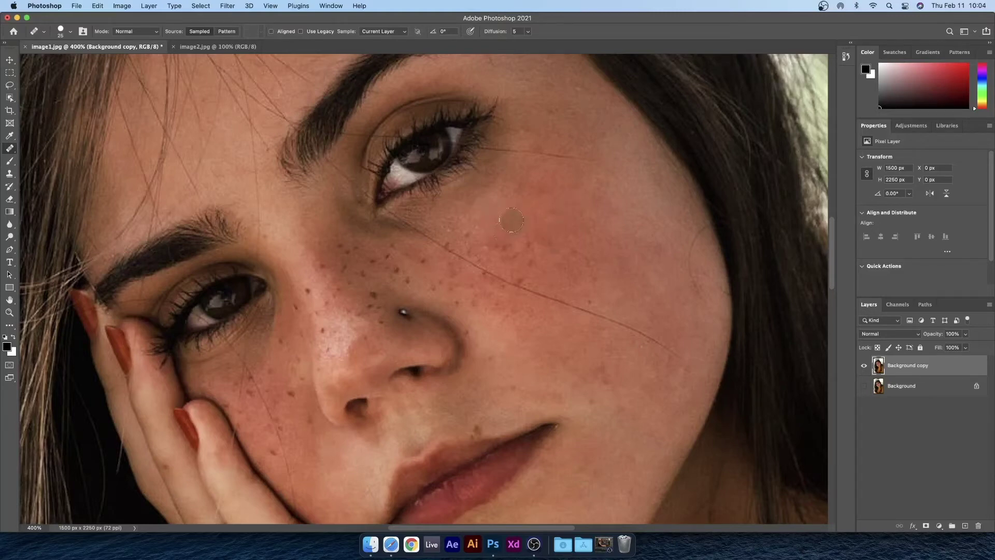
# Heal the remaining freckles on the right-hand cheek around the loose hair strand with the Healing Brush
pyautogui.click(514, 260)
pyautogui.click(519, 258)
pyautogui.click(481, 230)
pyautogui.click(469, 232)
pyautogui.click(494, 246)
pyautogui.click(591, 300)
pyautogui.click(473, 225)
pyautogui.click(425, 229)
# Switch to the Spot Healing Brush in Content-Aware mode, reduce its size, and remove the freckles between the nose and right-hand cheek
pyautogui.click(13, 153)
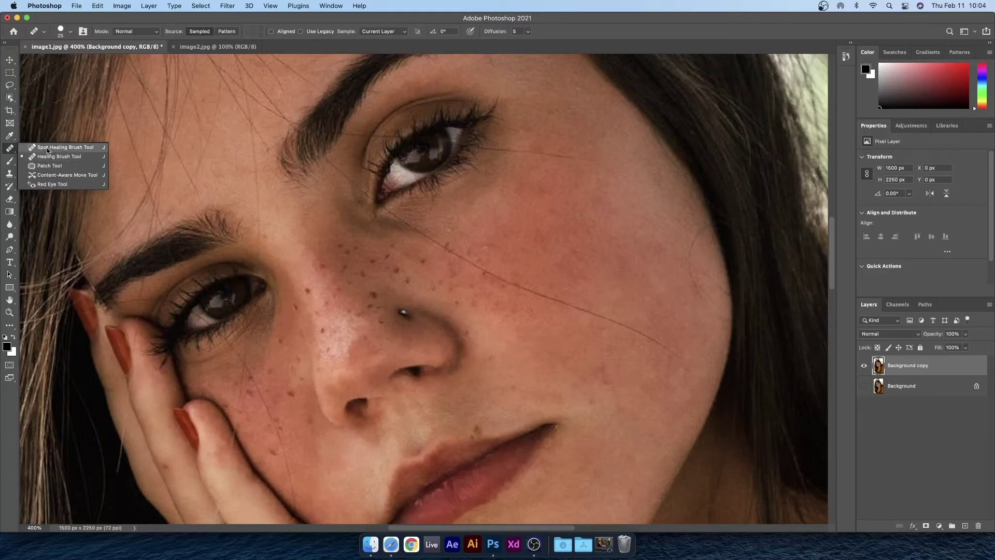
pyautogui.click(52, 147)
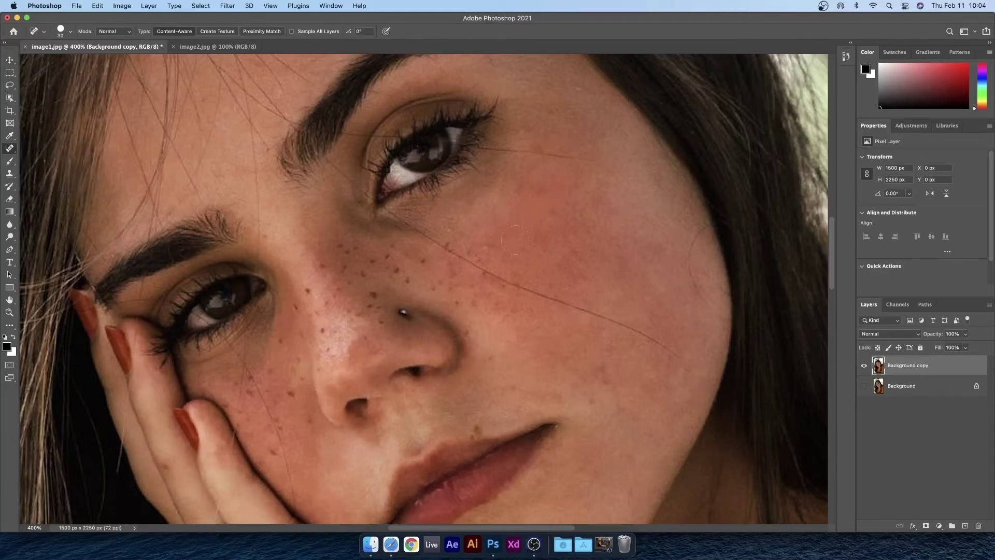
pyautogui.press('[')
pyautogui.click(422, 262)
pyautogui.click(395, 247)
pyautogui.click(404, 252)
pyautogui.click(390, 255)
pyautogui.click(398, 272)
# Set the Spot Healing Brush hardness to 17% and remove the small spots along the hair strand and beside the nostril
pyautogui.rightClick(411, 272)
pyautogui.moveTo(519, 314); pyautogui.dragTo(441, 314)
pyautogui.click(478, 229)
pyautogui.click(450, 241)
pyautogui.click(449, 241)
pyautogui.click(482, 258)
pyautogui.press(']')
pyautogui.click(449, 283)
pyautogui.click(435, 285)
pyautogui.click(459, 304)
pyautogui.click(499, 294)
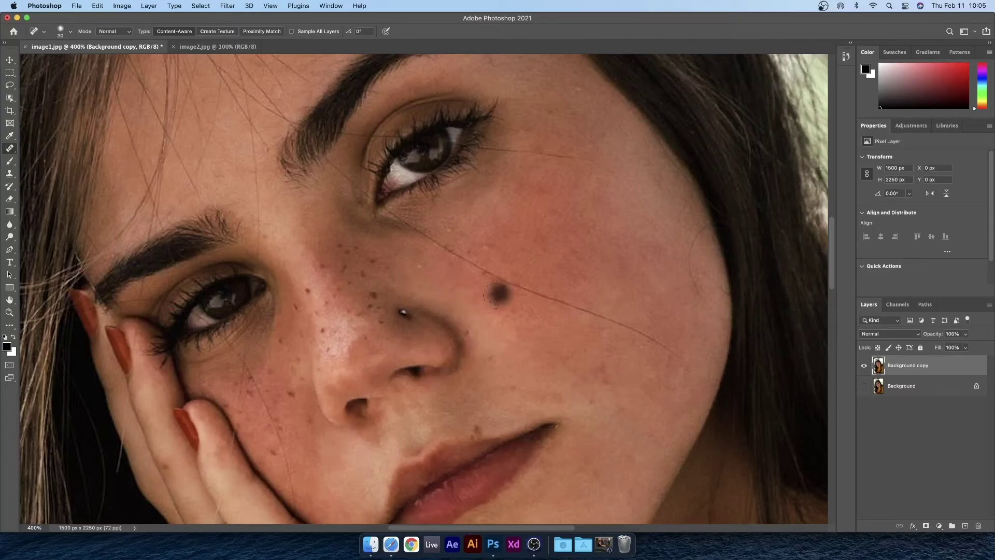
# Remove the freckles along the right-hand side of the nose bridge, reducing the brush size to 20 px for the small ones
pyautogui.click(389, 263)
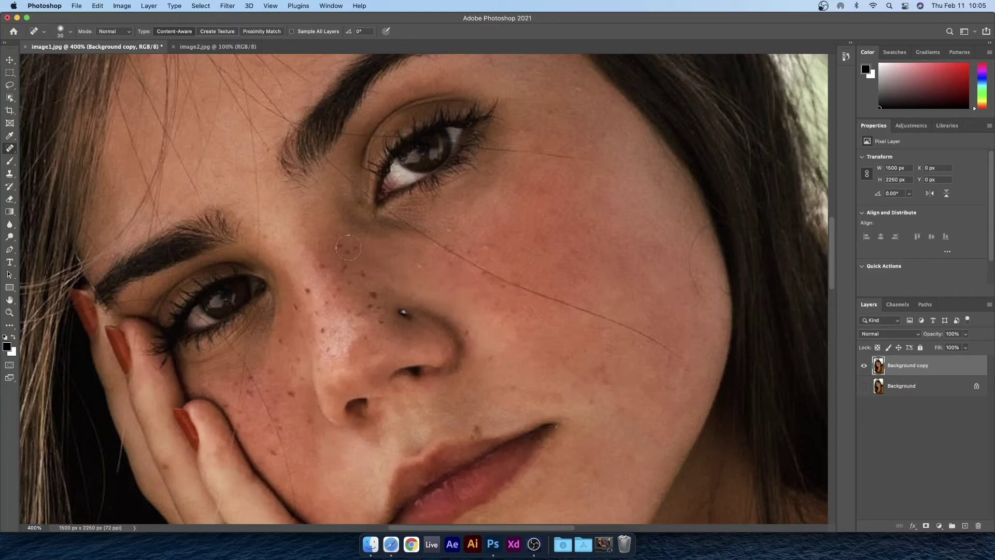
pyautogui.click(361, 254)
pyautogui.click(356, 249)
pyautogui.click(342, 252)
pyautogui.click(344, 267)
pyautogui.press('[')
pyautogui.press('[')
pyautogui.click(372, 294)
pyautogui.click(373, 293)
# Increase the Spot Healing Brush hardness and remove the remaining spots on the nose and around the nostril
pyautogui.rightClick(387, 273)
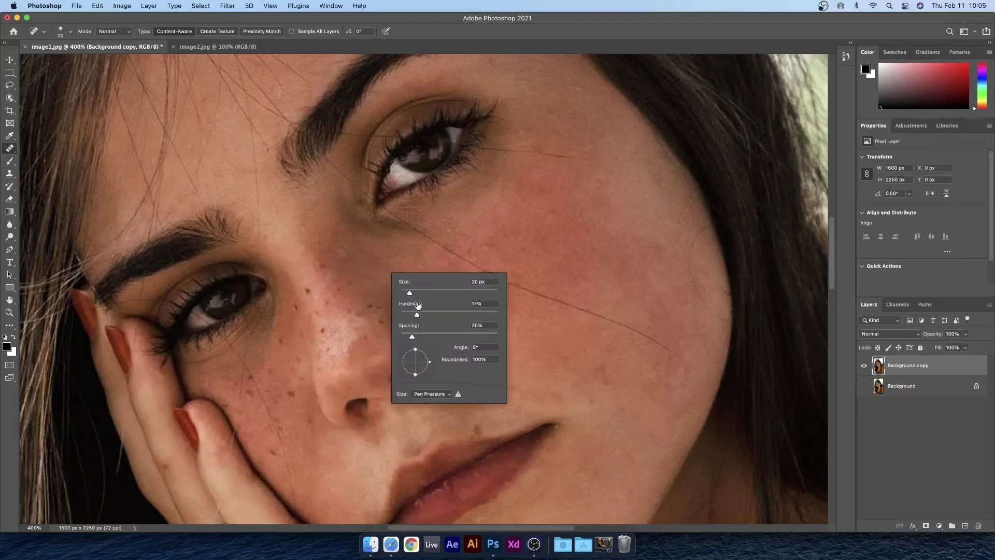
pyautogui.moveTo(418, 315); pyautogui.dragTo(434, 315)
pyautogui.press('Return')
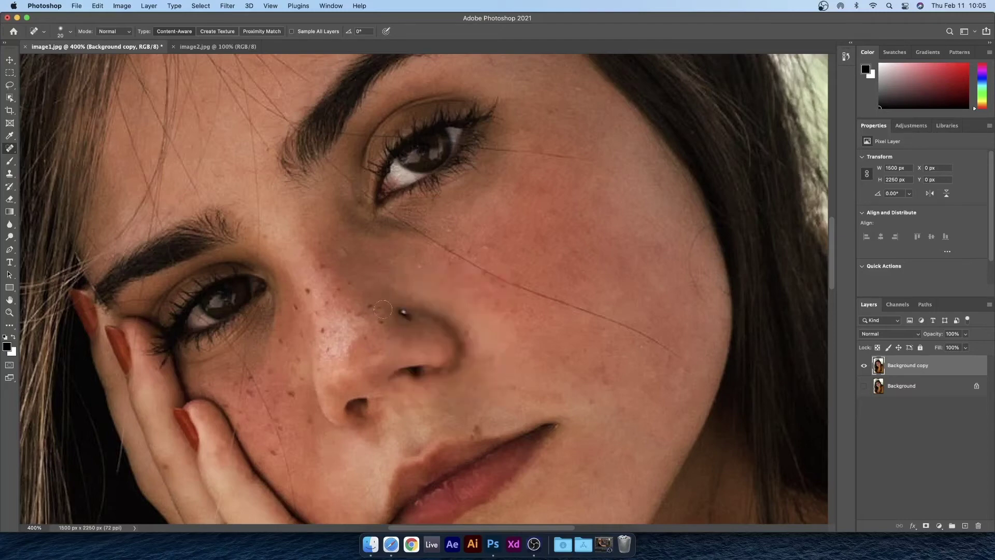
pyautogui.click(369, 306)
pyautogui.click(378, 306)
pyautogui.click(382, 321)
pyautogui.click(338, 291)
pyautogui.click(351, 284)
pyautogui.click(307, 292)
pyautogui.click(296, 309)
pyautogui.click(322, 328)
pyautogui.click(363, 338)
pyautogui.click(466, 333)
pyautogui.click(328, 348)
# Remove the freckles on the left-hand cheek between the nose and the fingers with the Spot Healing Brush
pyautogui.click(280, 339)
pyautogui.click(294, 359)
pyautogui.click(270, 373)
pyautogui.click(268, 390)
pyautogui.click(250, 393)
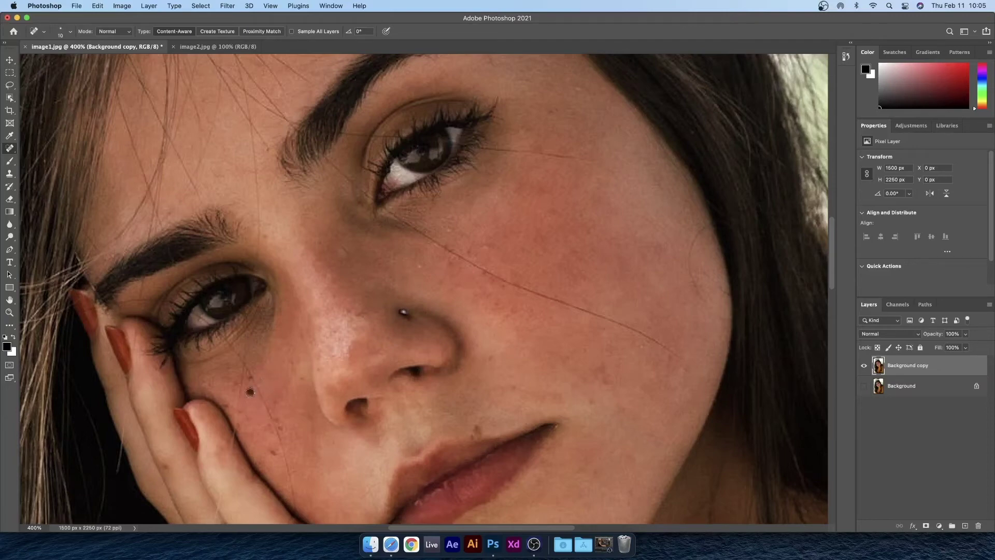
pyautogui.click(272, 452)
pyautogui.click(267, 431)
pyautogui.click(265, 428)
pyautogui.press(']')
pyautogui.press(']')
pyautogui.press('[')
pyautogui.press('[')
pyautogui.click(302, 379)
pyautogui.click(322, 369)
# Enlarge the Spot Healing Brush to 30 px and remove the mole above the upper lip and a blemish beside the nose
pyautogui.press(']')
pyautogui.press(']')
pyautogui.click(476, 426)
pyautogui.click(477, 428)
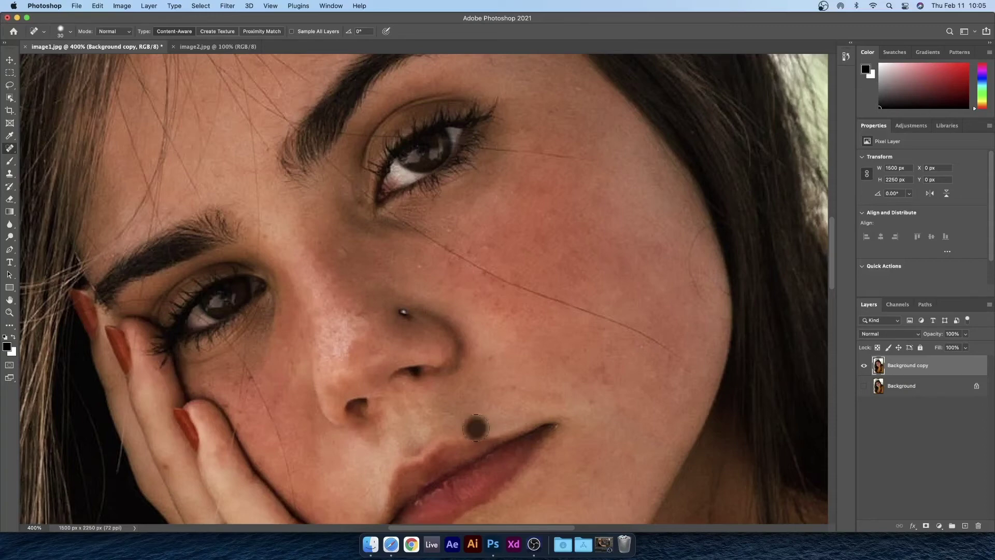
pyautogui.click(511, 359)
# Try to remove the nose stud with a larger Spot Healing Brush, and undo the stroke
pyautogui.press(']')
pyautogui.press(']')
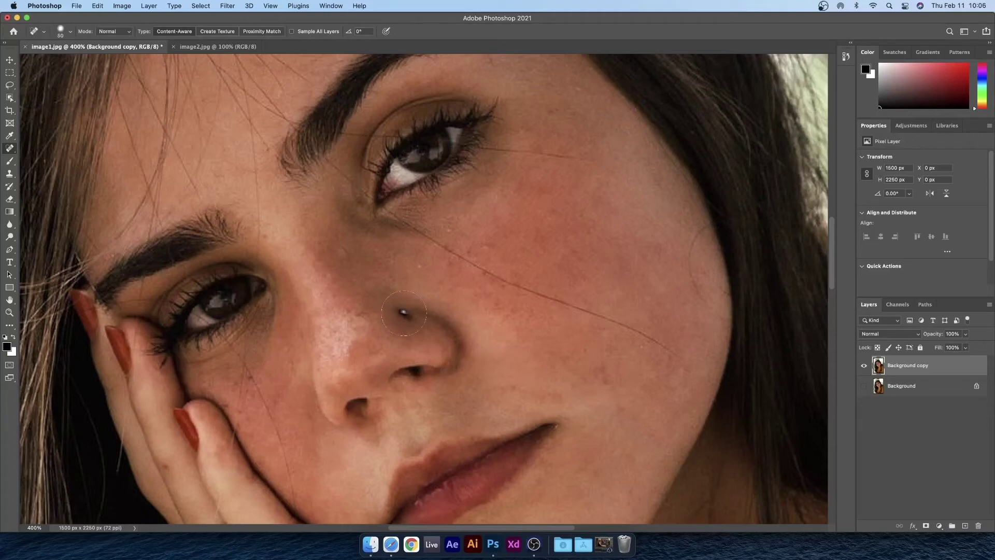
pyautogui.click(402, 312)
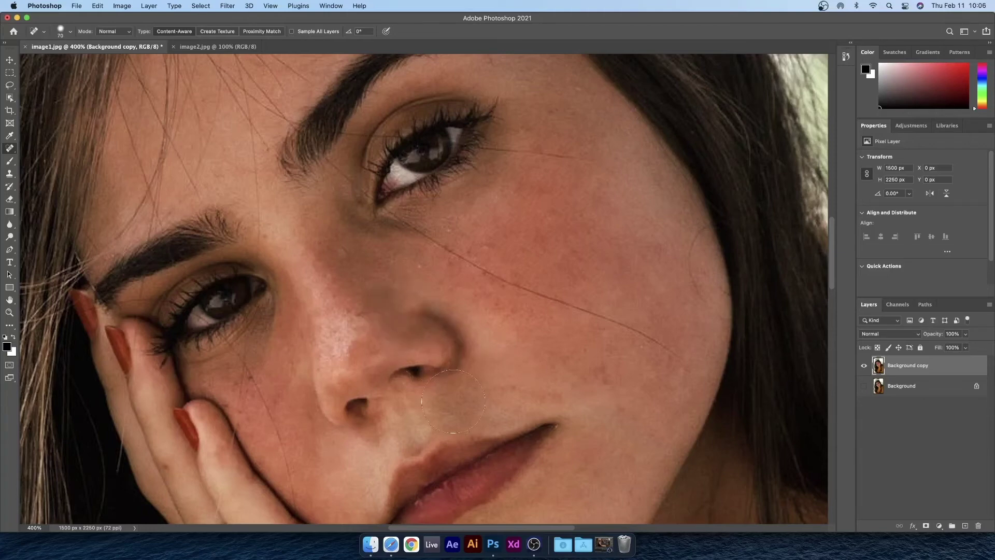
pyautogui.press('super+z')
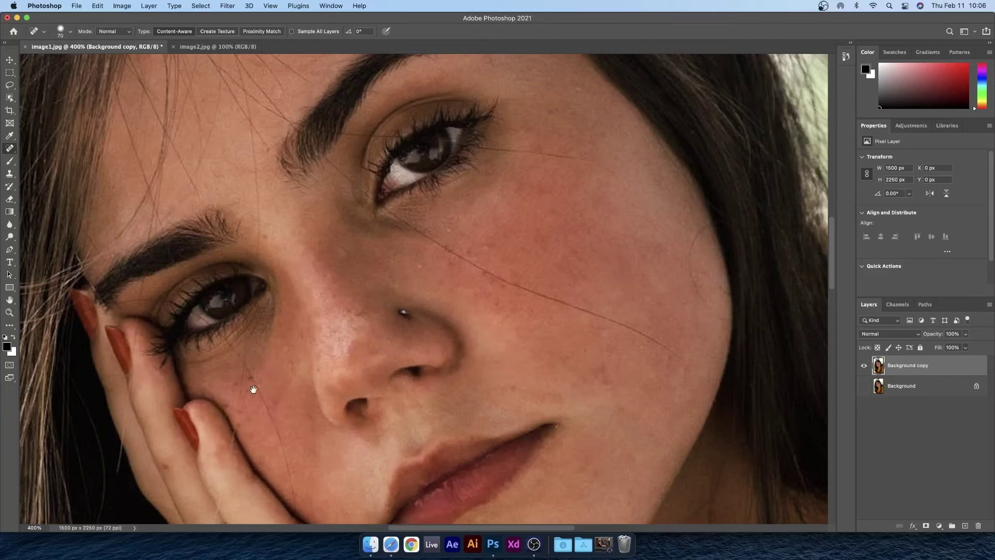
# Reduce the Spot Healing Brush size and remove the leftover spots on the left-hand cheek and on the finger
pyautogui.moveTo(253, 389); pyautogui.dragTo(419, 311)
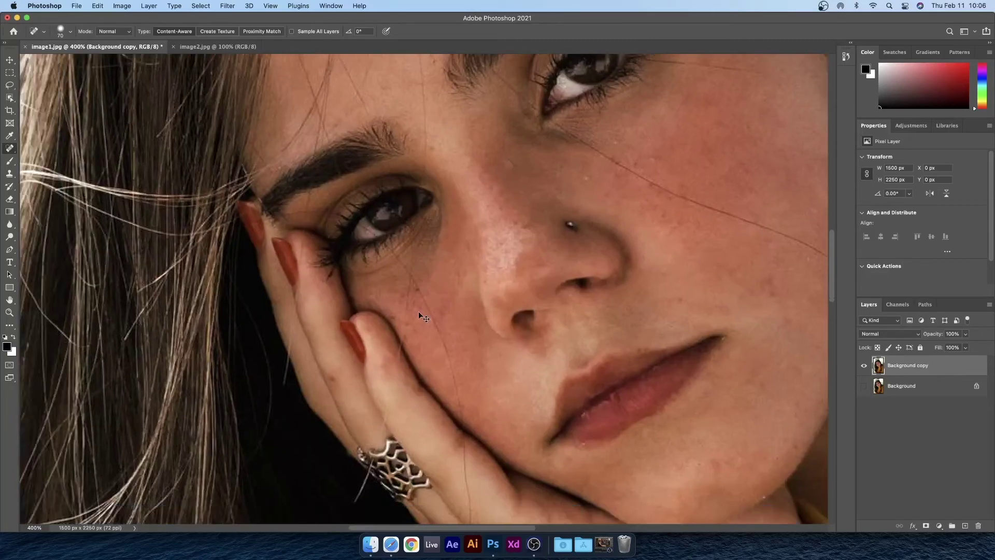
pyautogui.scroll(2, 418, 311)
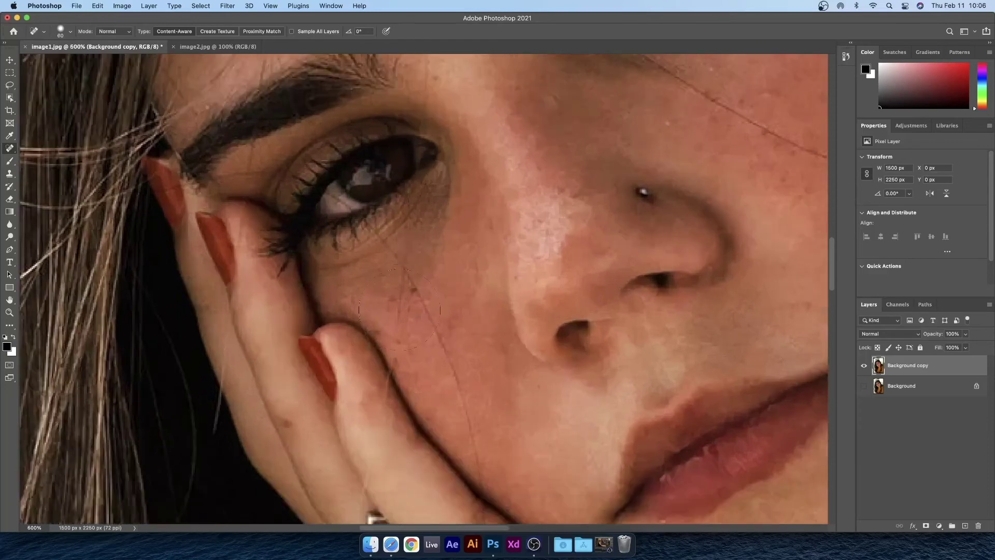
pyautogui.press('[')
pyautogui.press('[')
pyautogui.click(401, 342)
pyautogui.click(378, 334)
pyautogui.click(289, 423)
# Show the original Background layer and toggle the retouched copy's visibility to compare the whole portrait before and after
pyautogui.press('super+0')
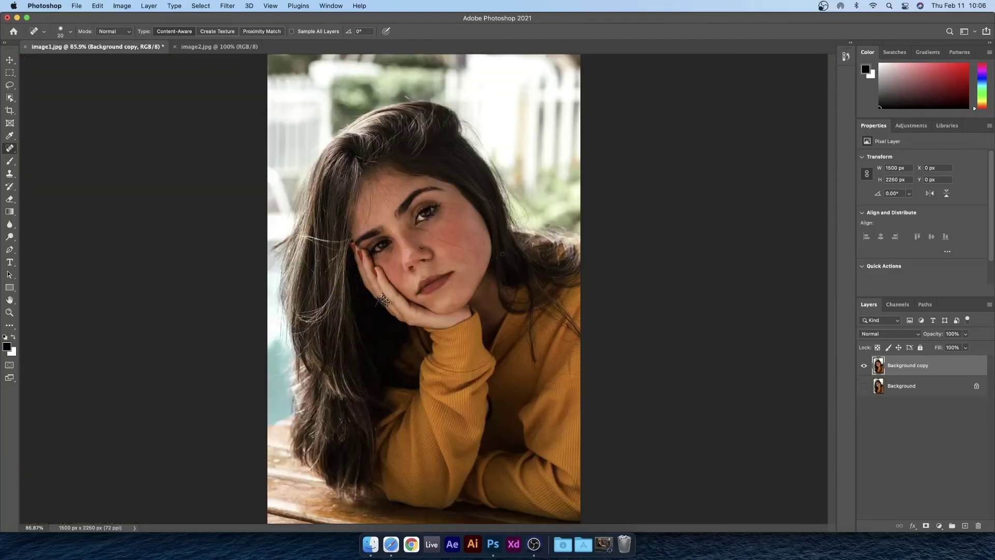
pyautogui.click(864, 386)
pyautogui.click(865, 367)
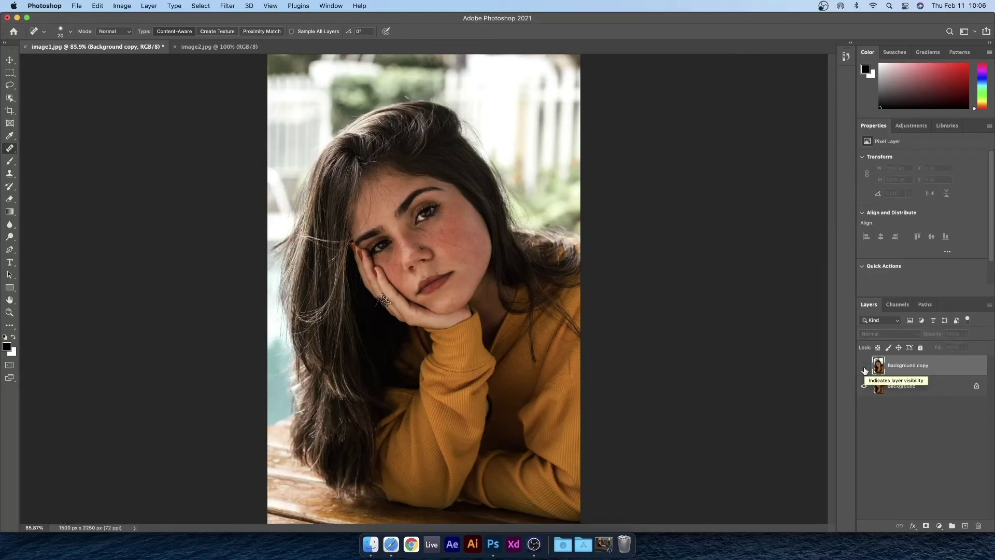
pyautogui.click(865, 367)
pyautogui.click(865, 367)
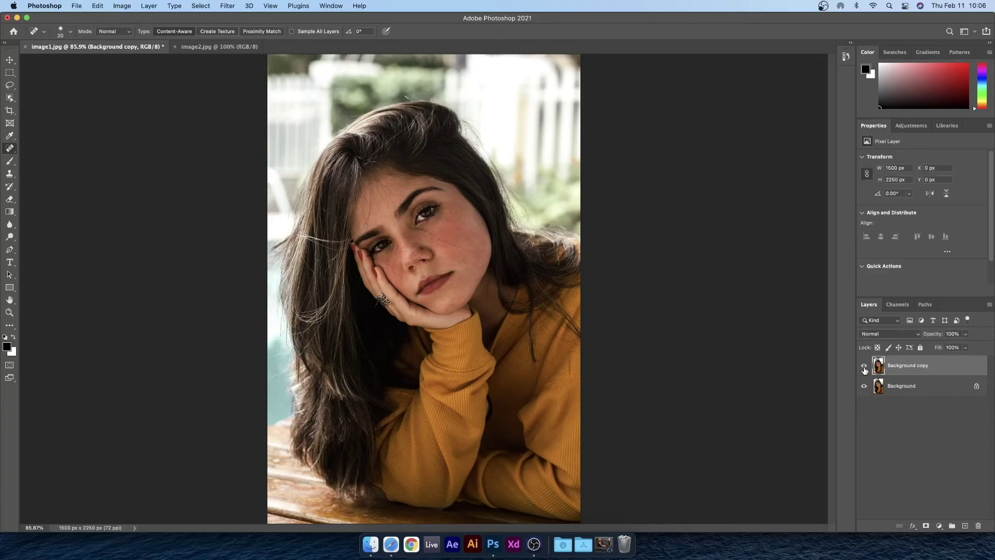
pyautogui.click(865, 368)
pyautogui.click(865, 368)
# Switch to image2.jpg and duplicate its Background layer as Background copy
pyautogui.click(221, 47)
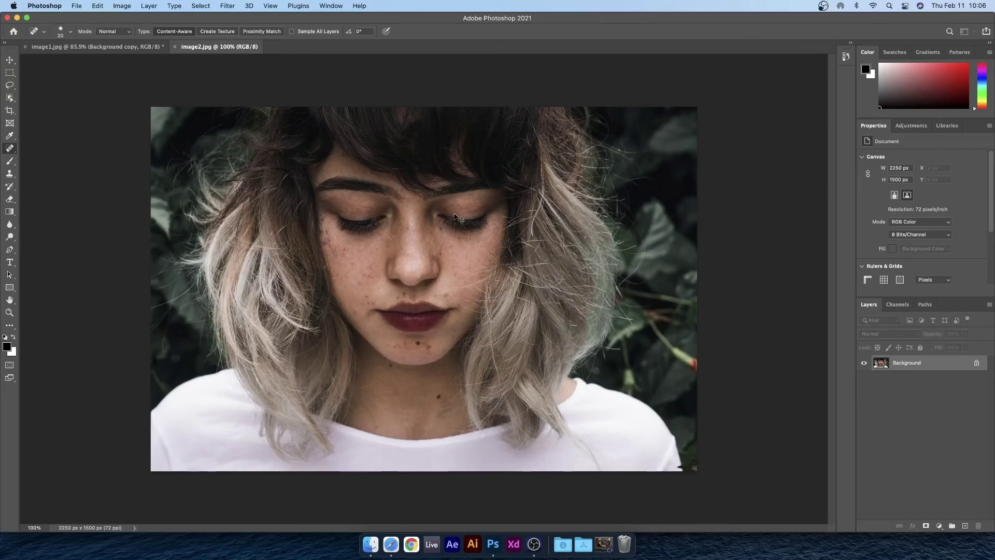
pyautogui.press('super+equal')
pyautogui.rightClick(922, 358)
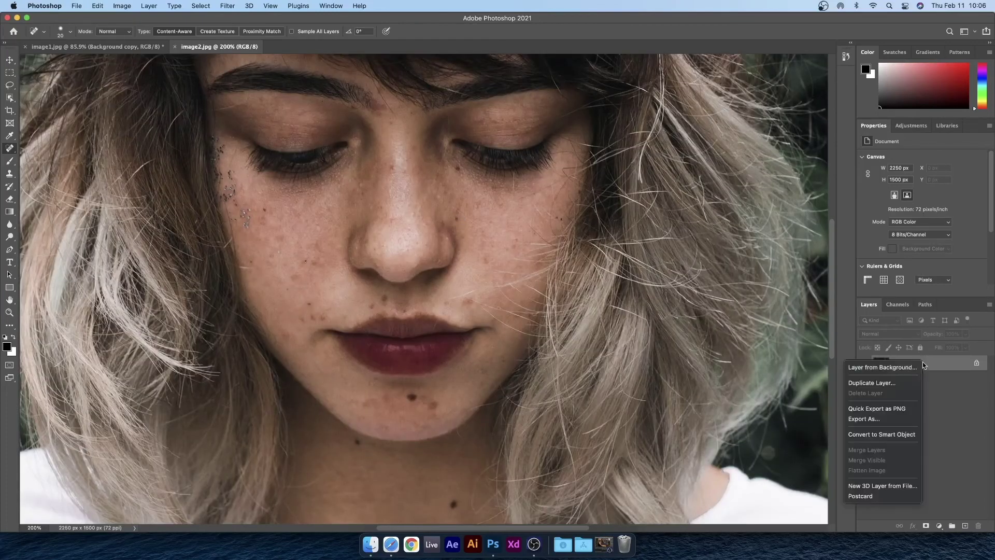
pyautogui.click(904, 383)
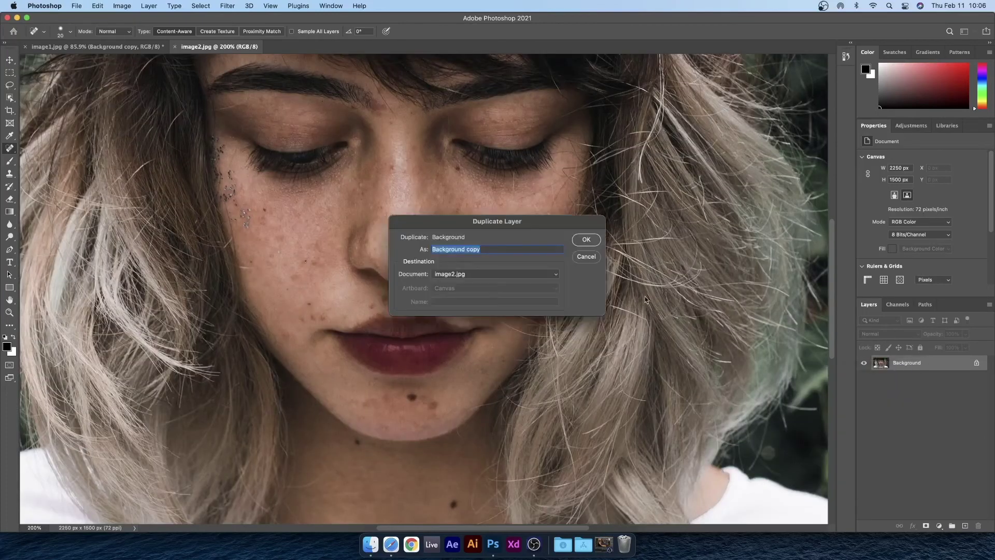
pyautogui.click(591, 240)
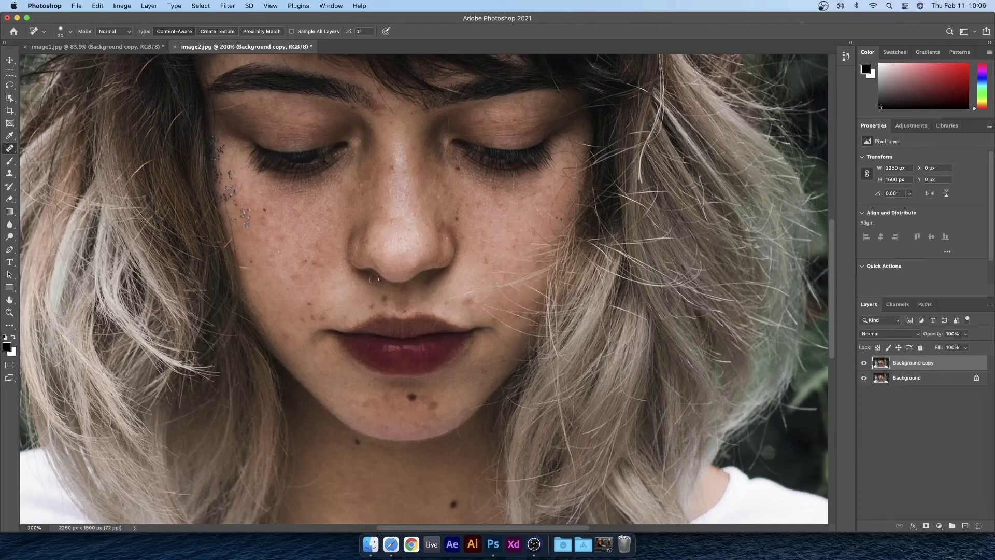
# Use the Healing Brush at 40 px to remove the moles on the woman's chin and neck
pyautogui.rightClick(9, 149)
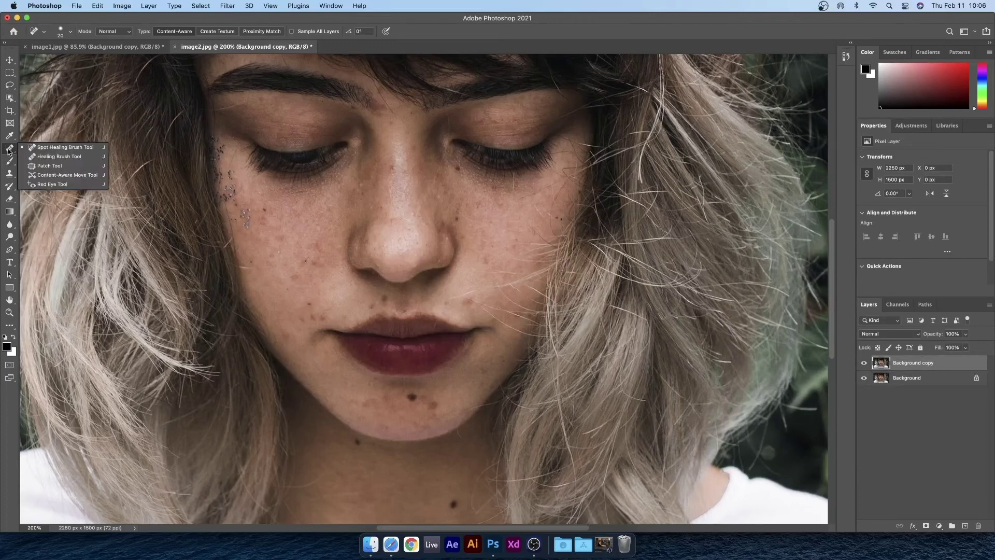
pyautogui.click(67, 157)
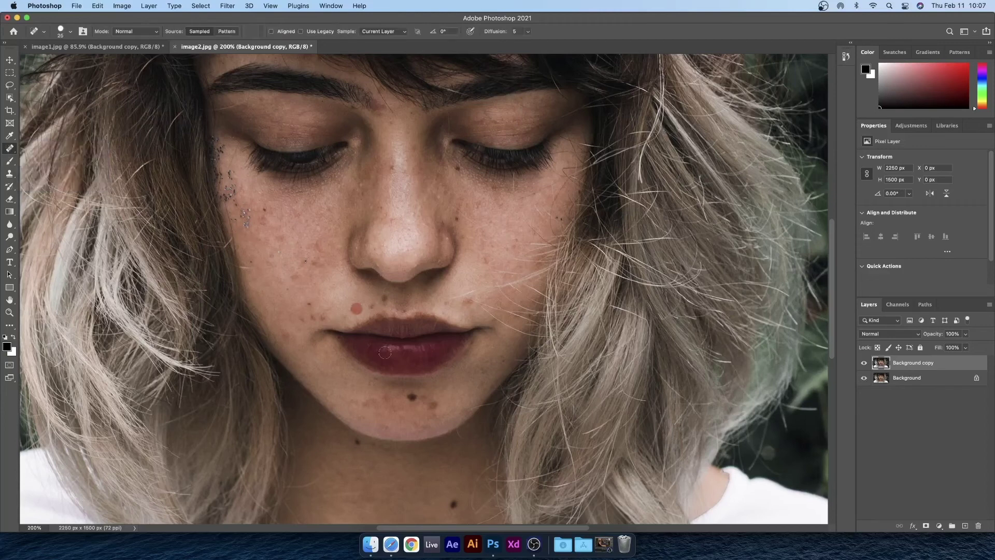
pyautogui.press(']')
pyautogui.press(']')
pyautogui.press(']')
pyautogui.click(412, 396)
pyautogui.click(425, 399)
pyautogui.click(452, 504)
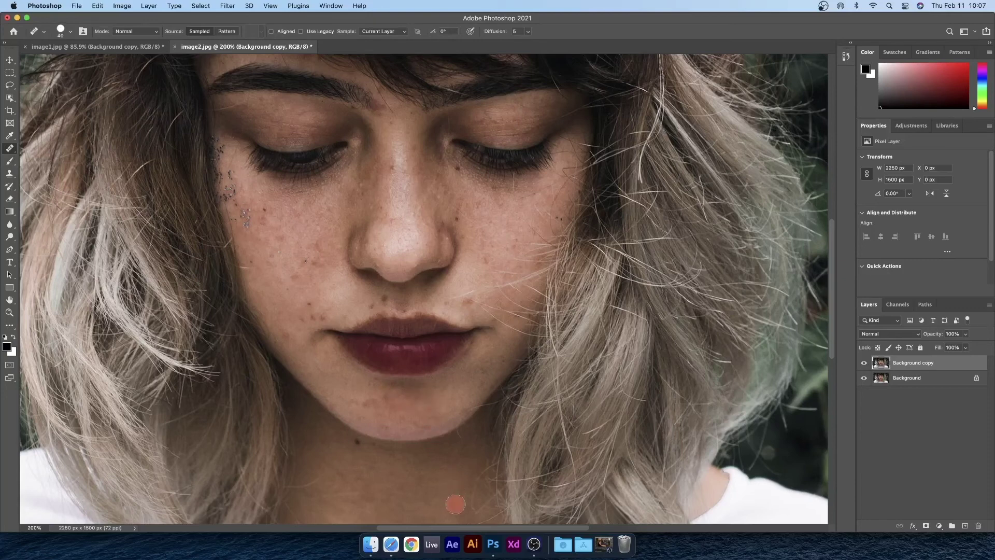
pyautogui.click(358, 443)
# Heal the spots around the mouth, above the upper lip and beside the nose with the Healing Brush at 40 px
pyautogui.click(314, 317)
pyautogui.click(374, 303)
pyautogui.click(449, 303)
pyautogui.click(465, 300)
pyautogui.click(455, 167)
pyautogui.click(465, 219)
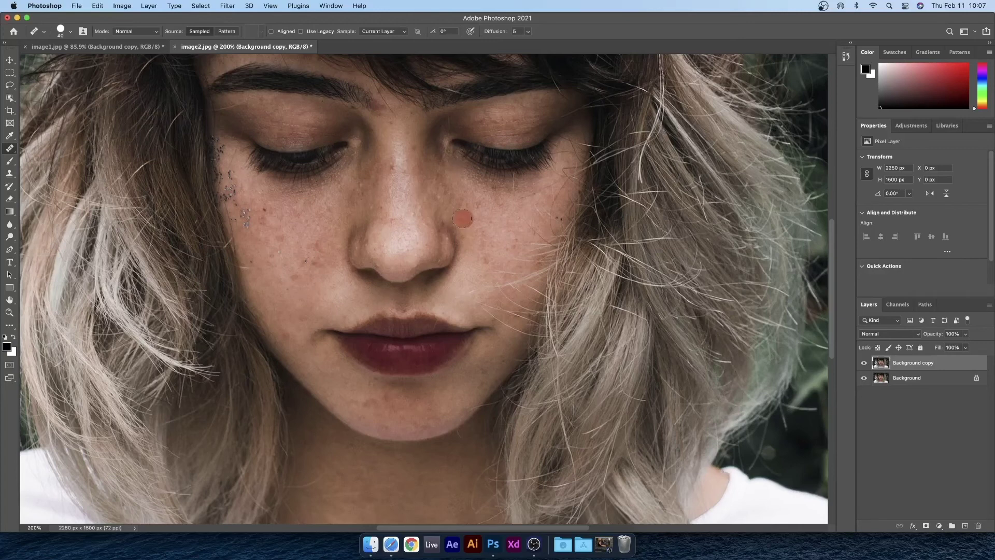
# Remove the freckles on the right-hand cheek, near the edge of the hair, with the Healing Brush
pyautogui.click(558, 220)
pyautogui.click(536, 232)
pyautogui.click(326, 200)
pyautogui.click(526, 244)
pyautogui.click(529, 240)
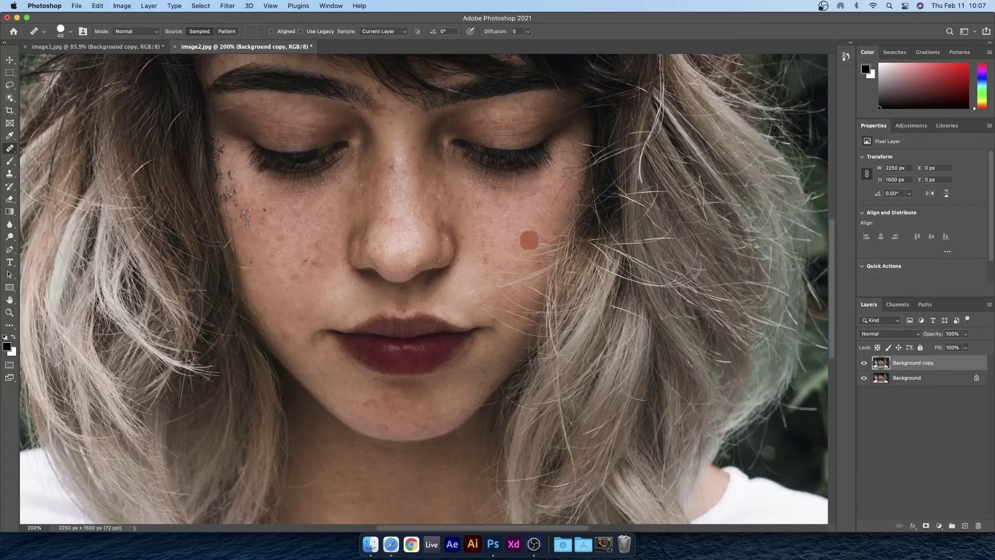
# Reduce the Healing Brush size to 30 px and remove the darker freckles across the left-hand cheek
pyautogui.press('[')
pyautogui.press('[')
pyautogui.press('[')
pyautogui.press(']')
pyautogui.press(']')
pyautogui.press(']')
pyautogui.click(267, 208)
pyautogui.click(307, 262)
pyautogui.click(274, 253)
pyautogui.click(266, 260)
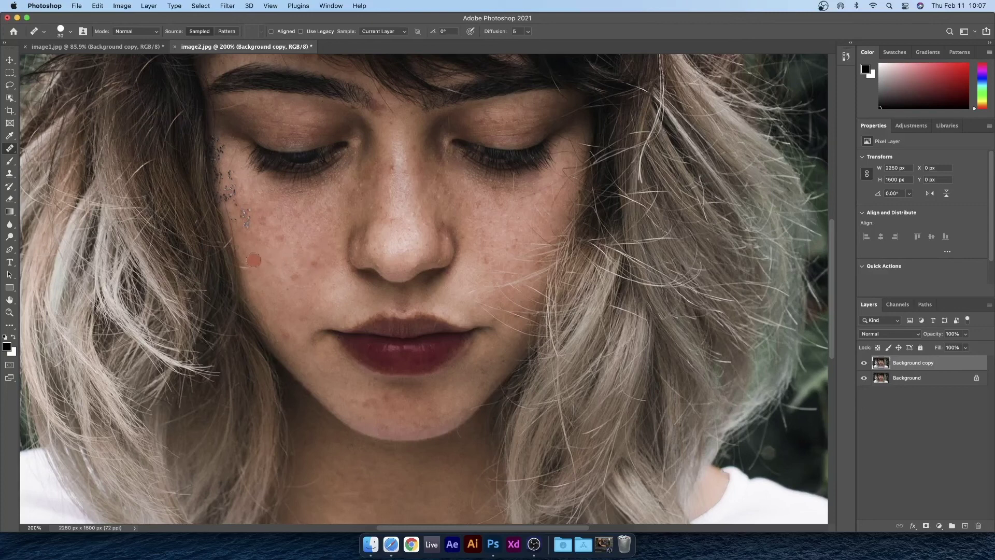
pyautogui.click(289, 288)
# Heal the remaining small marks on the bridge of the nose and the lower face
pyautogui.click(404, 176)
pyautogui.click(390, 158)
pyautogui.click(382, 351)
pyautogui.click(382, 374)
# Toggle the visibility of the Background copy layer to compare the whole portrait before and after retouching
pyautogui.press('super+minus')
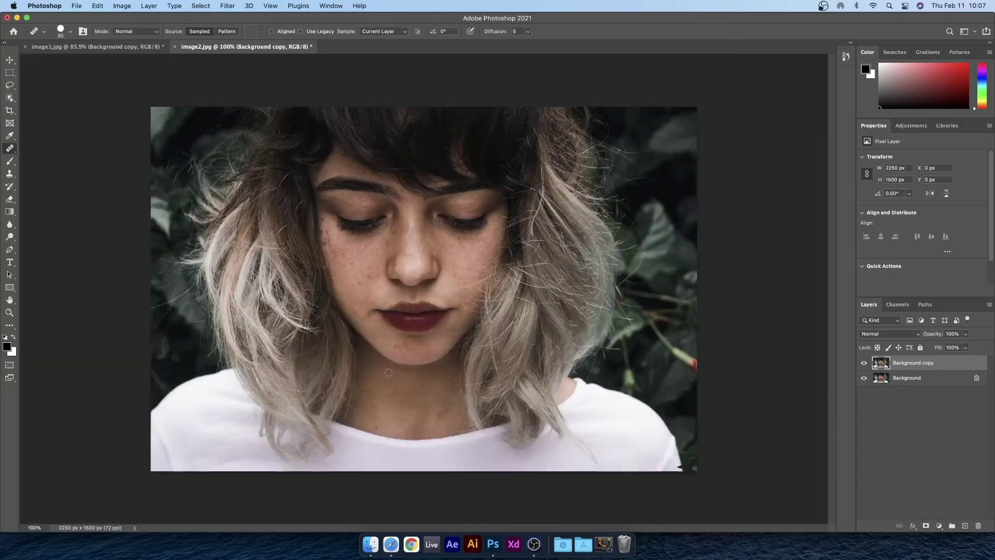
pyautogui.click(865, 363)
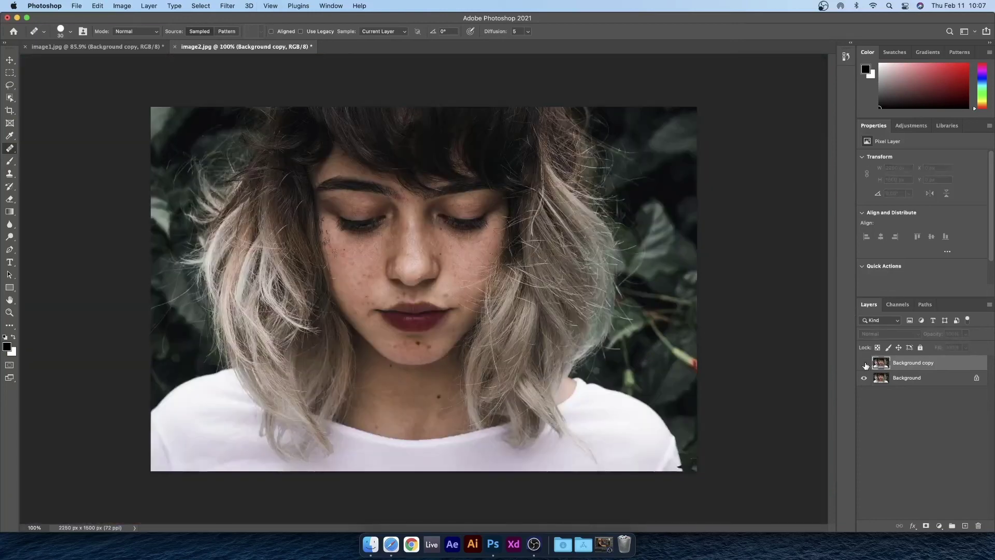
pyautogui.click(865, 364)
pyautogui.click(865, 363)
pyautogui.click(865, 363)
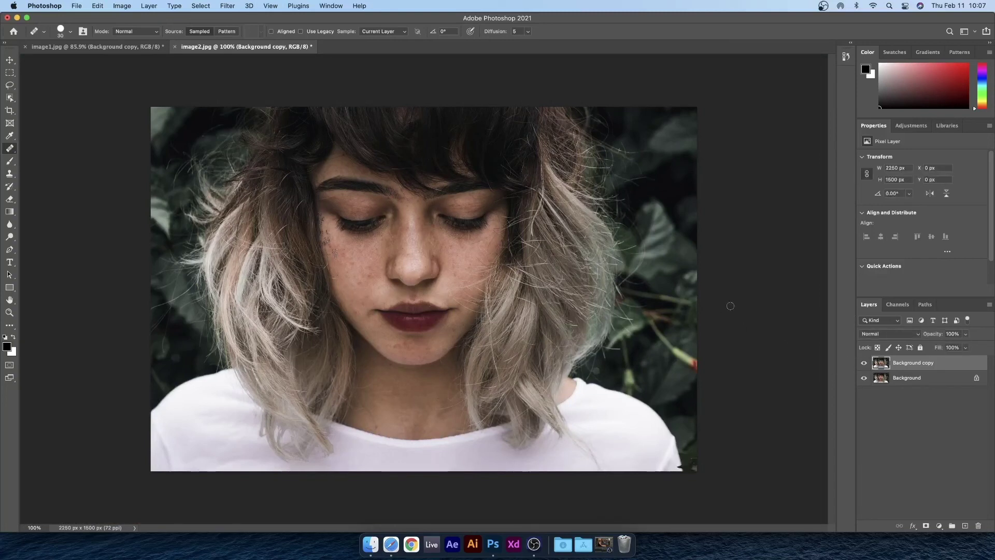
# Switch from the Healing Brush to the Move tool
pyautogui.rightClick(10, 149)
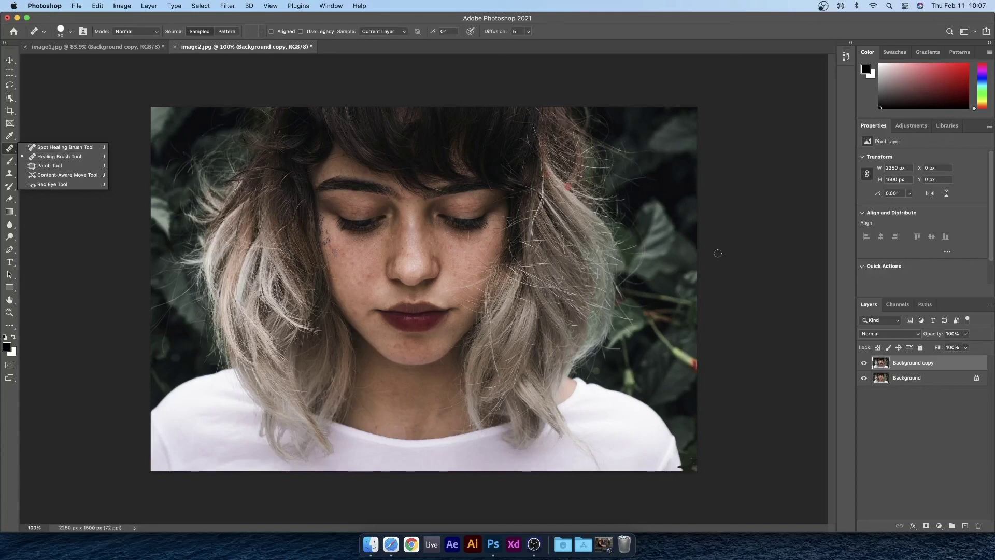
pyautogui.click(10, 60)
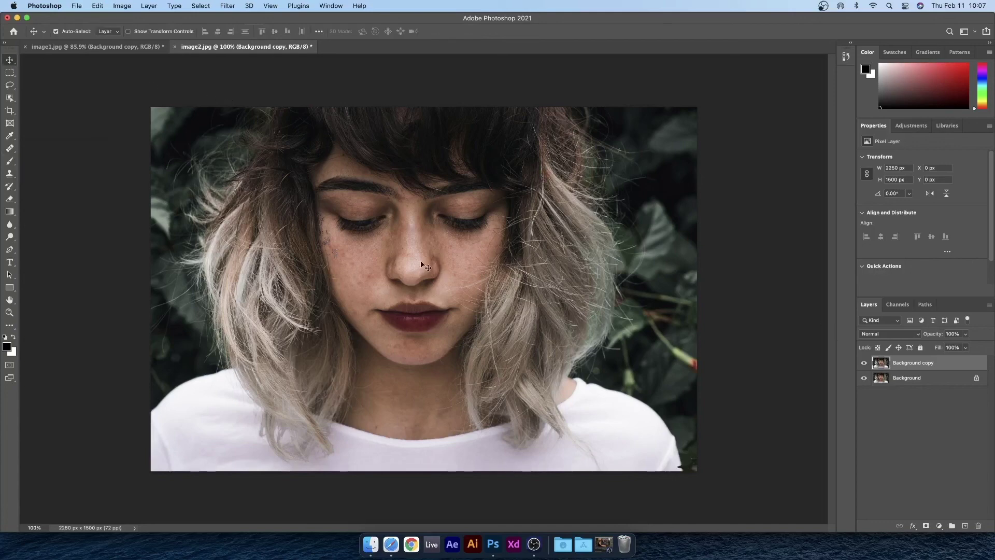